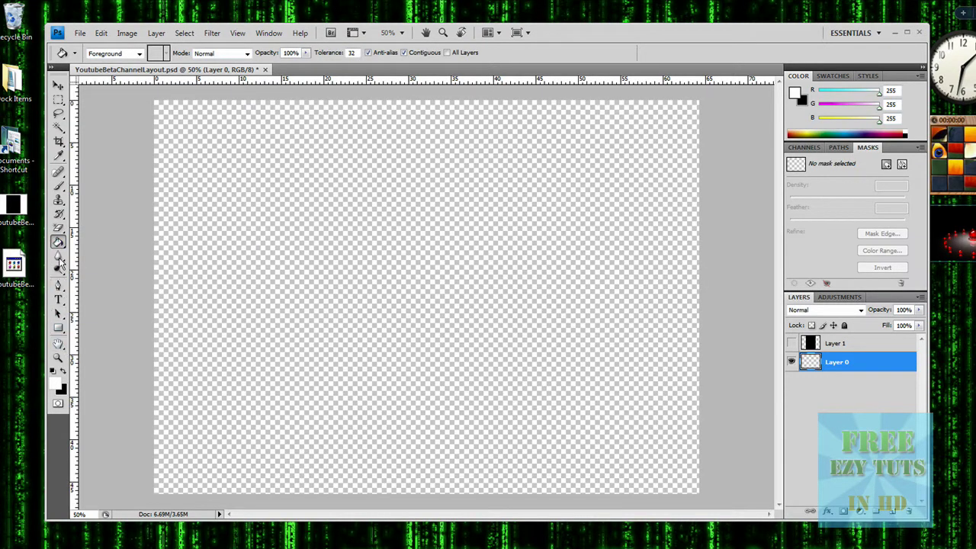
Fill Layer 0 with a top-to-bottom gradient from #256f7f dark teal to #56cde3 light blue.
click(58, 243)
click(90, 240)
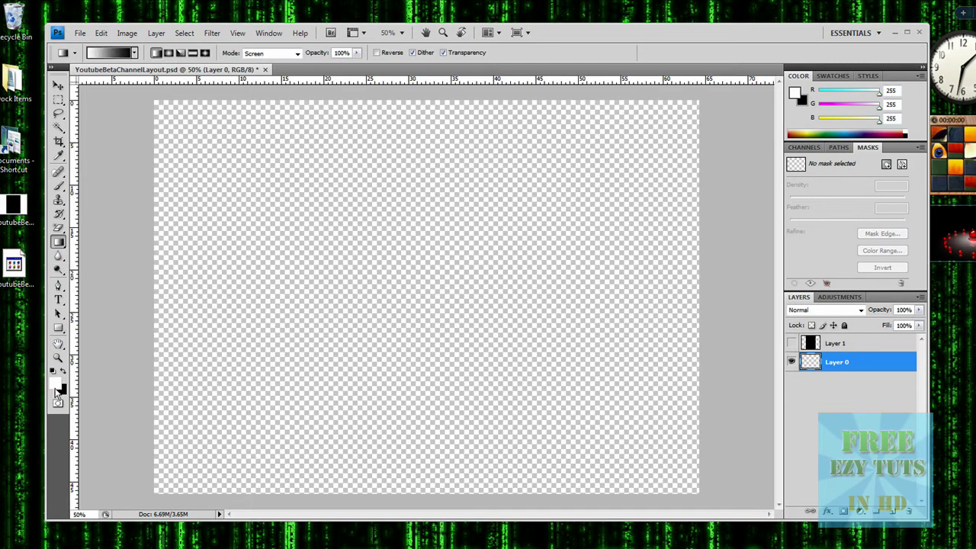
click(55, 386)
mouse_move(675, 353)
mouse_down()
mouse_move(673, 387)
mouse_move(663, 347)
mouse_up()
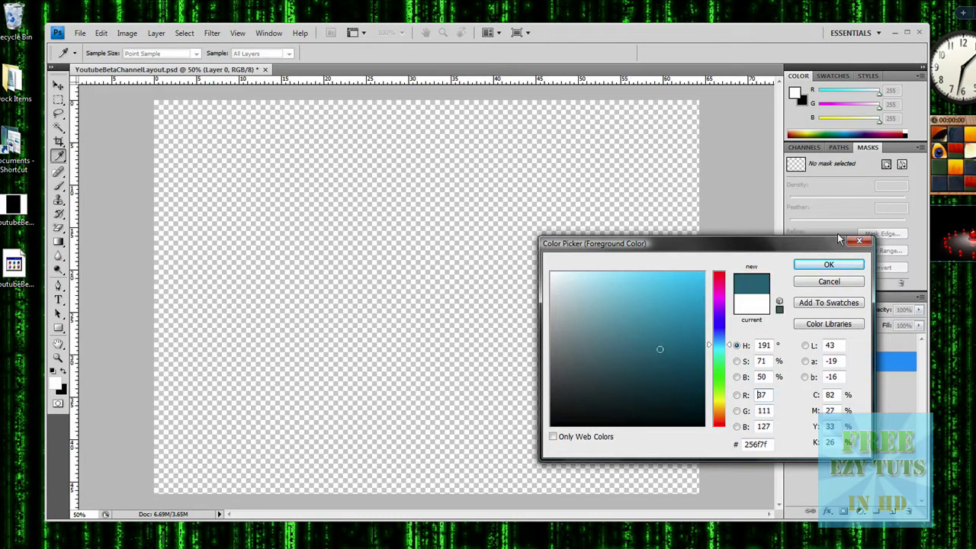
click(828, 265)
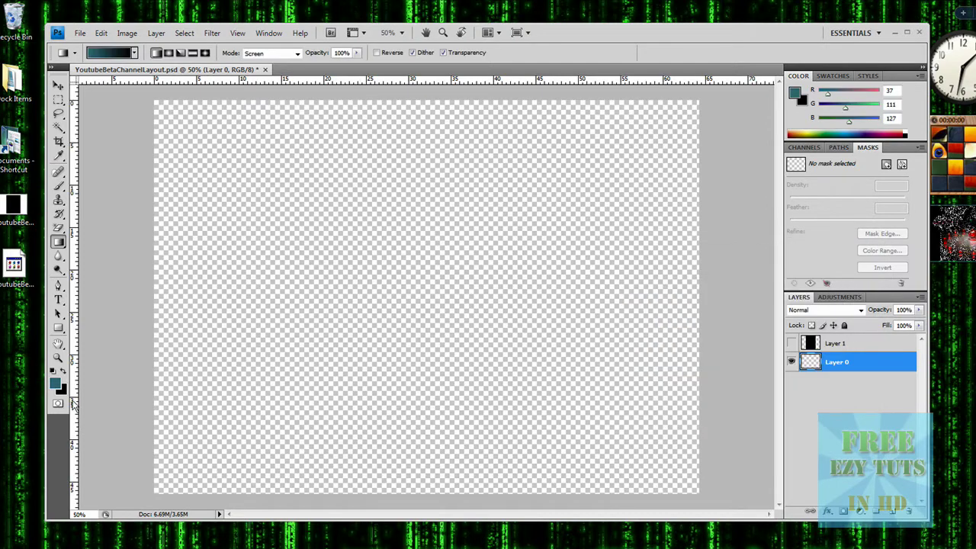
click(61, 391)
mouse_move(653, 376)
mouse_down()
mouse_move(664, 344)
mouse_move(642, 276)
mouse_up()
click(808, 266)
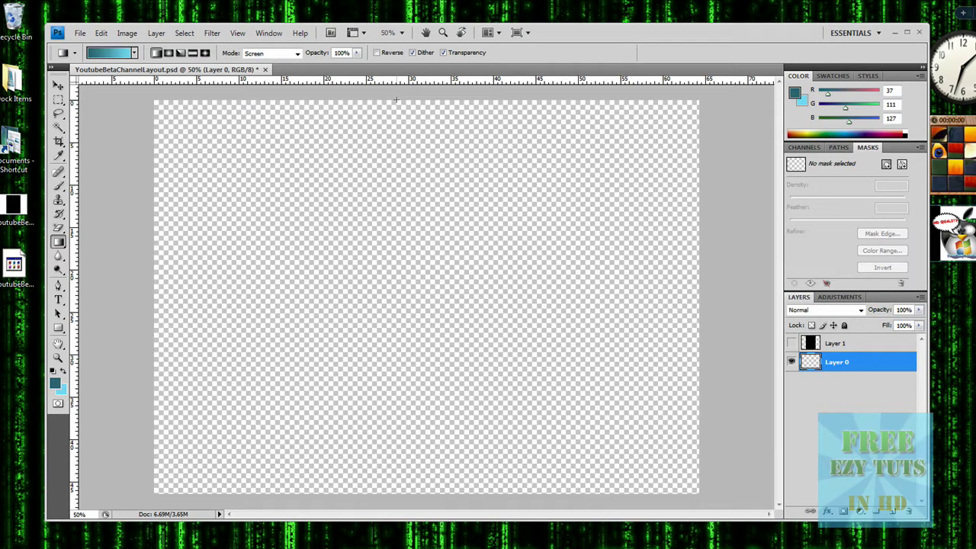
drag(396, 100, 400, 455)
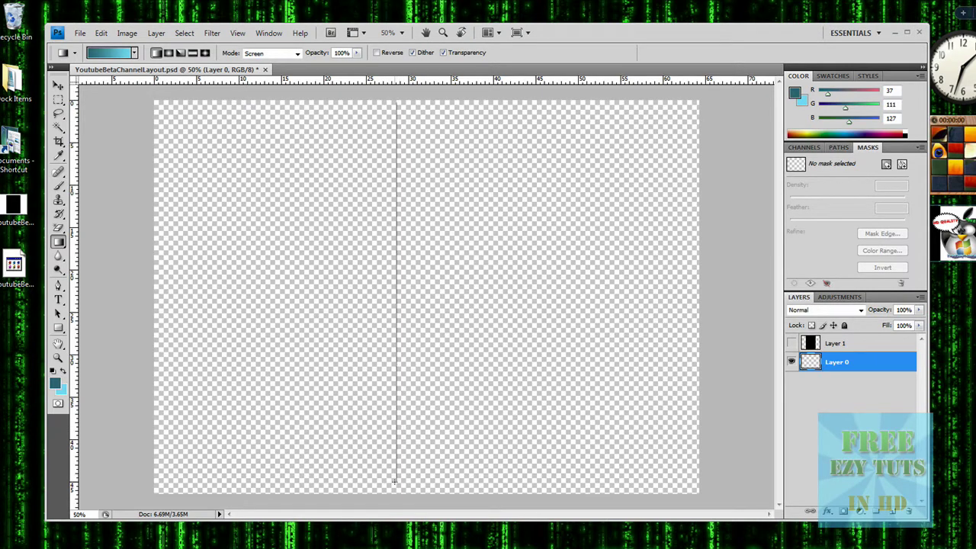
drag(393, 492, 395, 493)
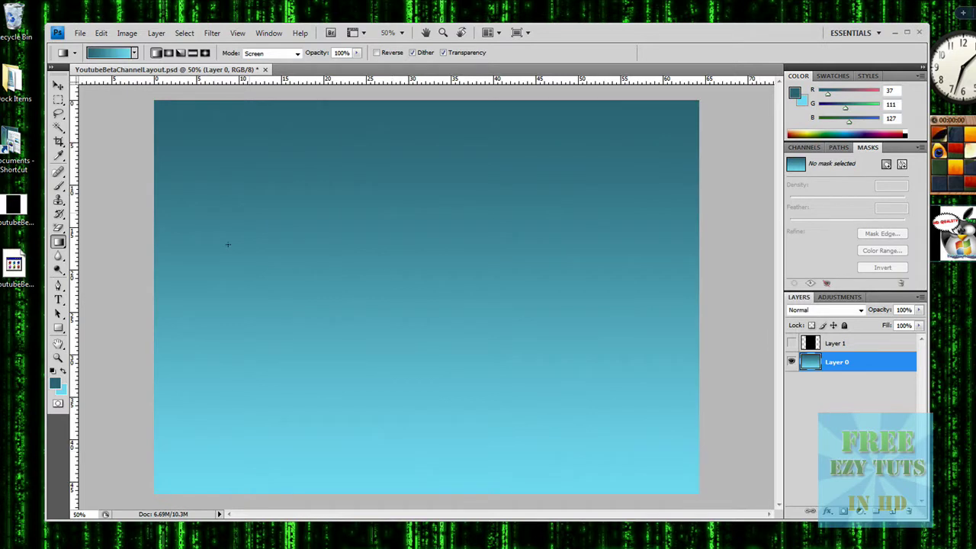
Apply a Wave distortion with amplitude 40 and Repeat Edge Pixels to the gradient.
click(212, 33)
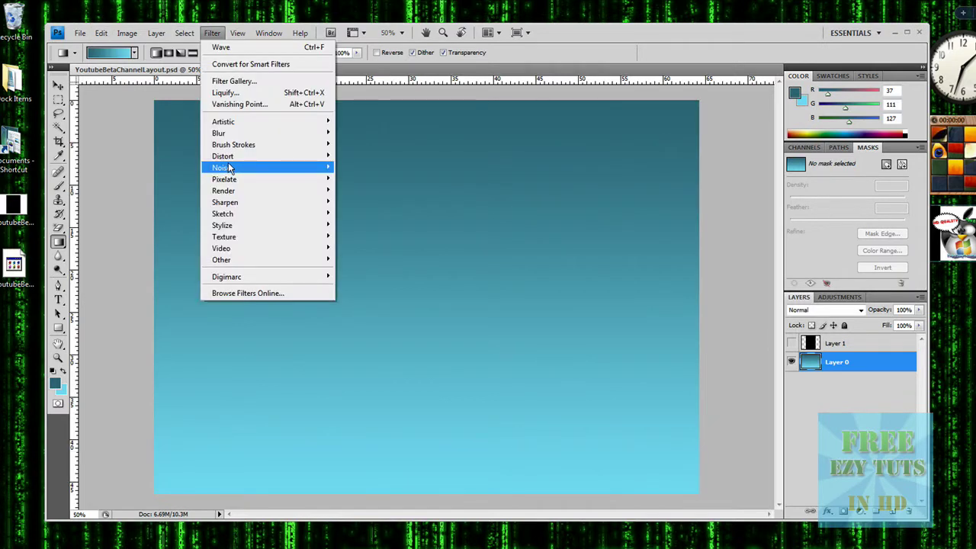
mouse_move(252, 157)
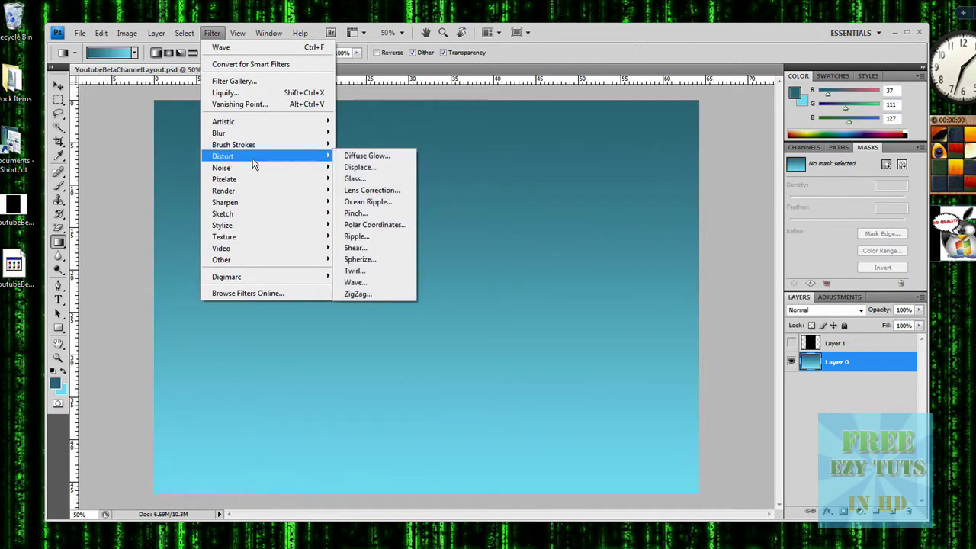
click(355, 283)
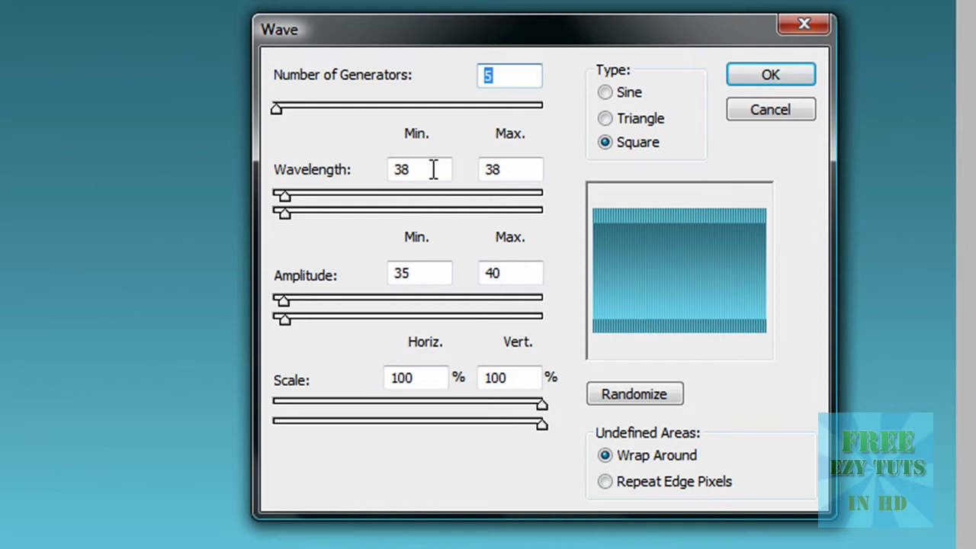
key(Tab)
key(Tab)
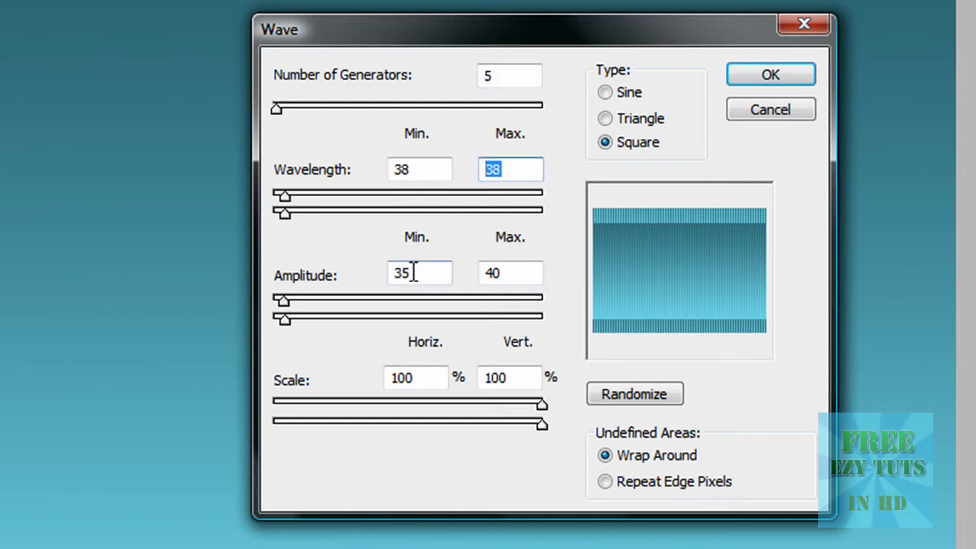
key(Tab)
text(40)
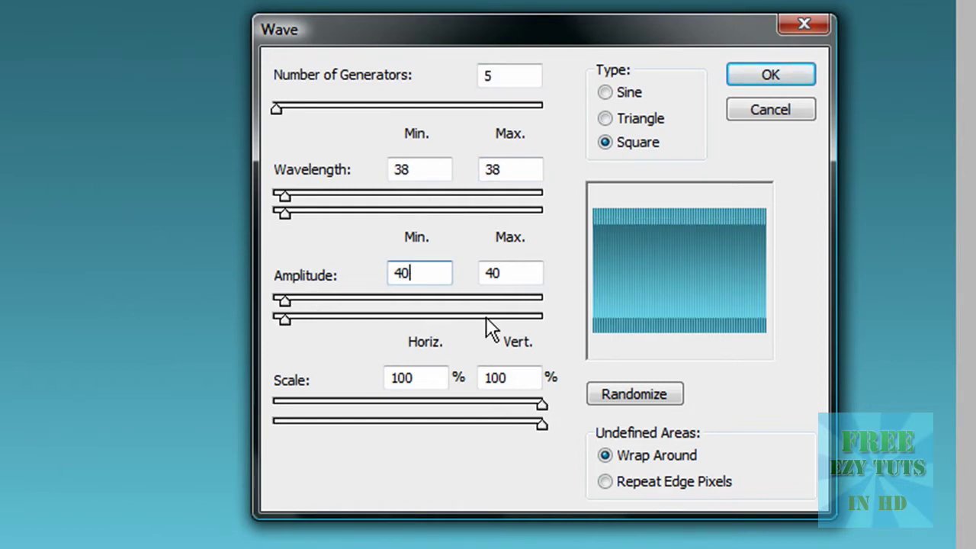
click(604, 481)
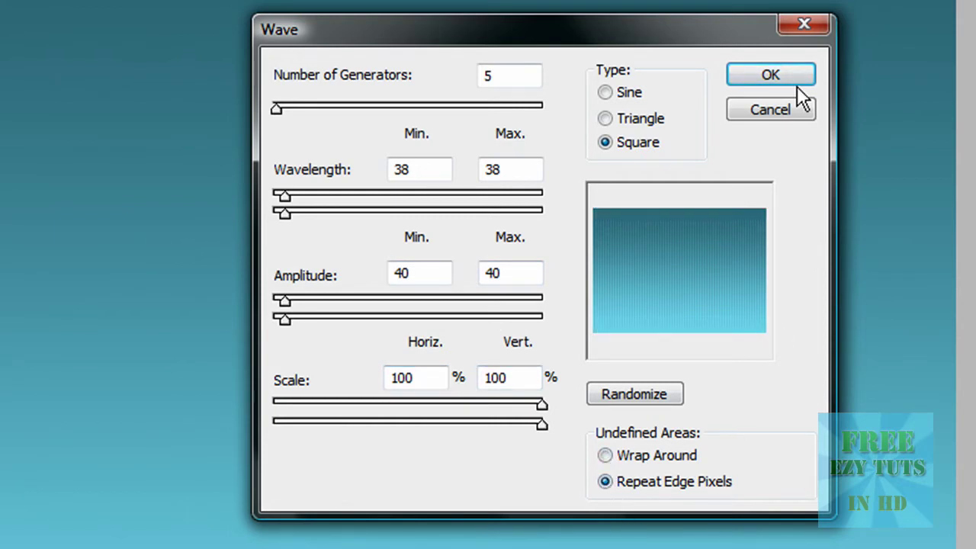
click(781, 71)
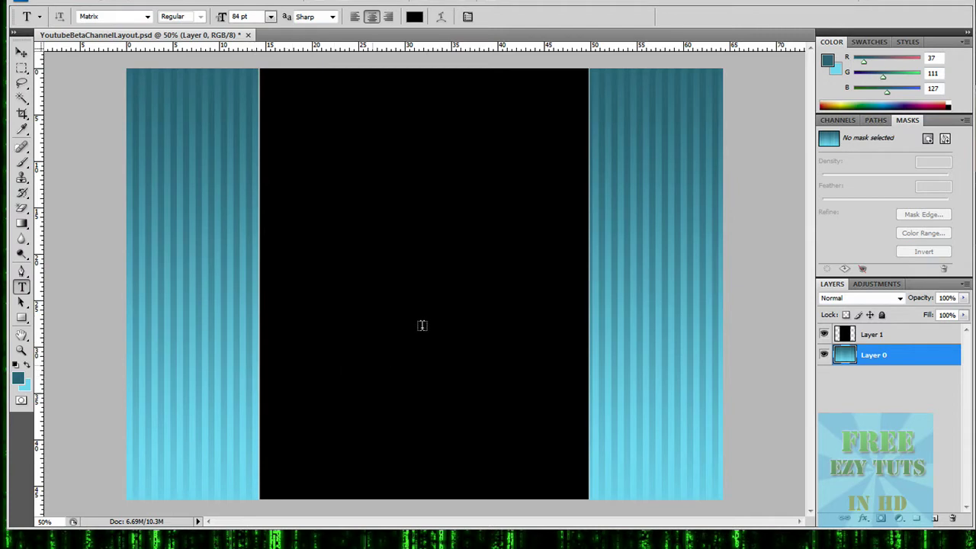
Create a text box across the black panel and enter the tutorial title text.
drag(213, 80, 260, 206)
drag(264, 418, 259, 421)
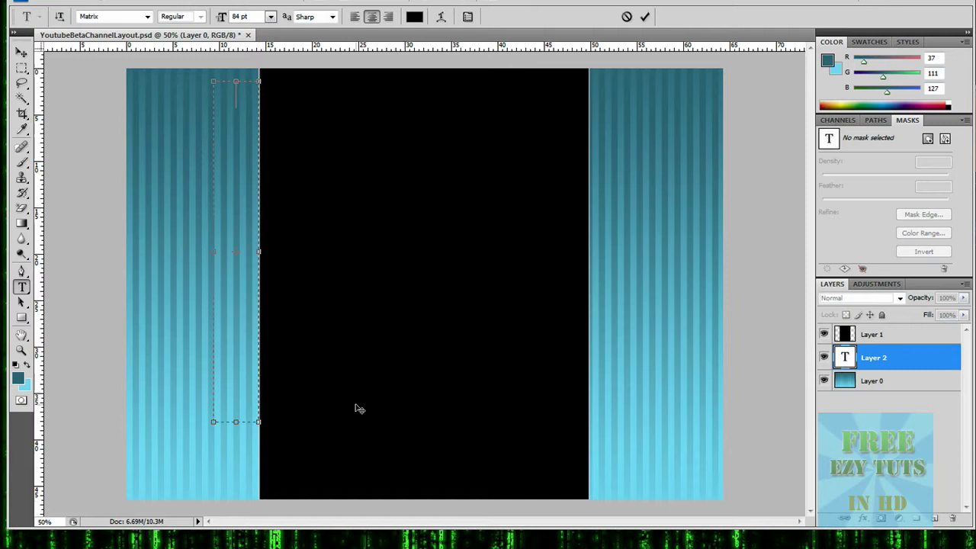
key(Escape)
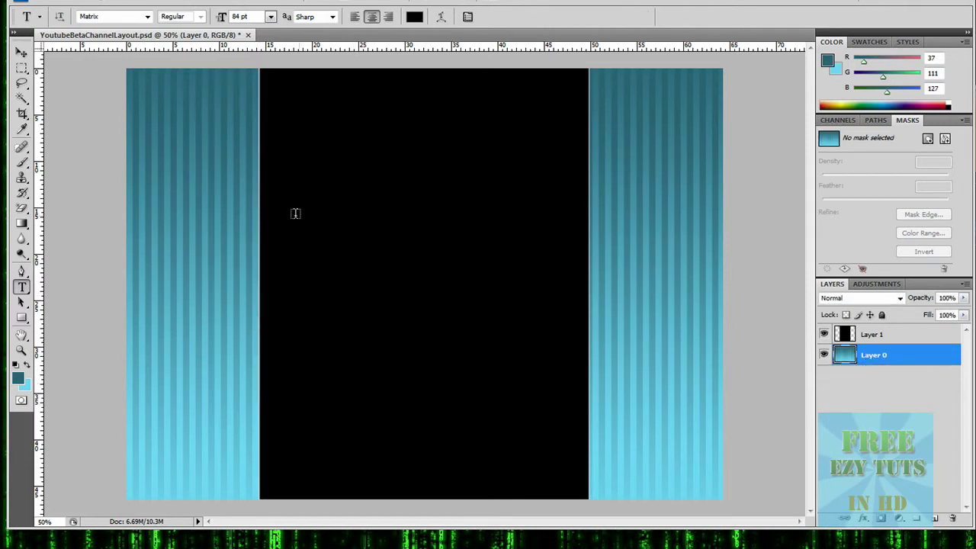
drag(245, 169, 596, 216)
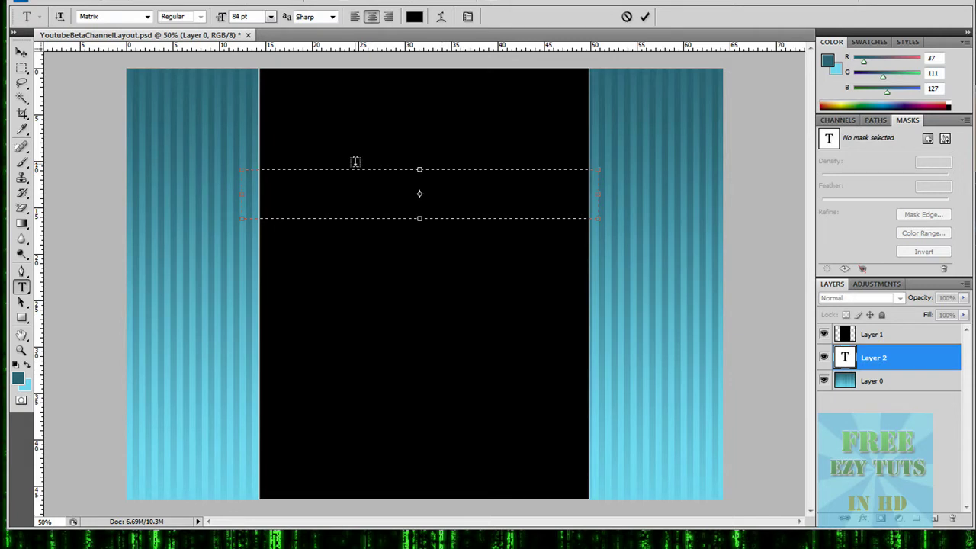
text(Ezy T)
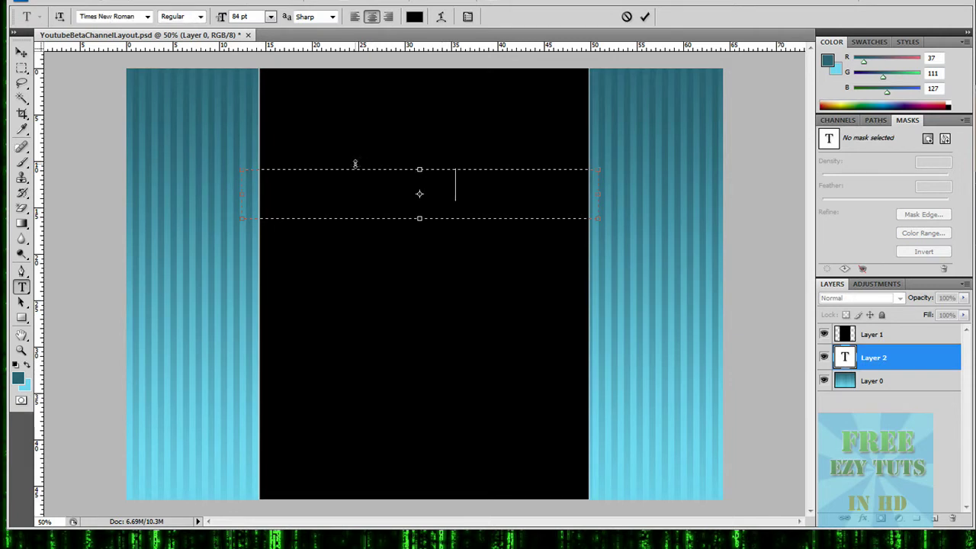
text(uts in)
Turn the text vertical, move it onto the left striped panel, and commit it.
drag(417, 157, 340, 192)
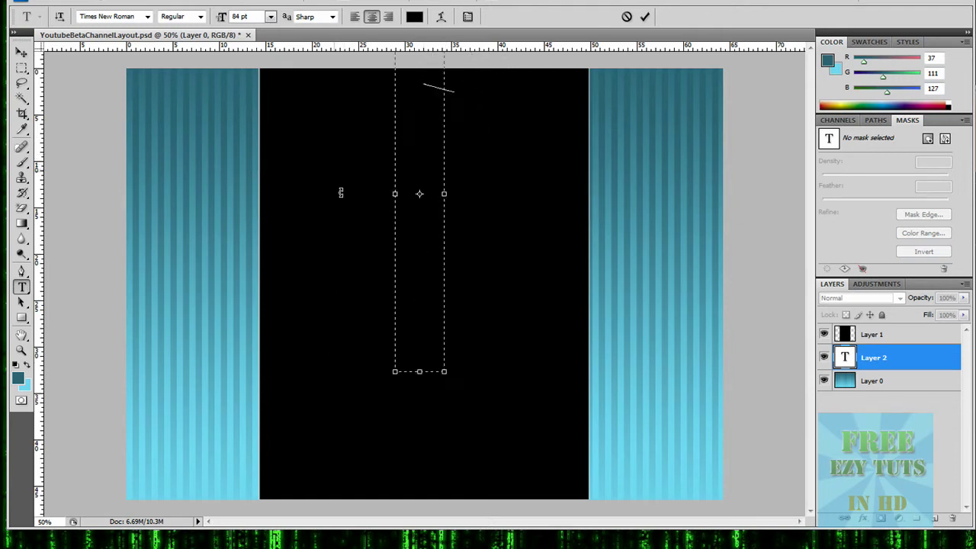
drag(497, 196, 321, 237)
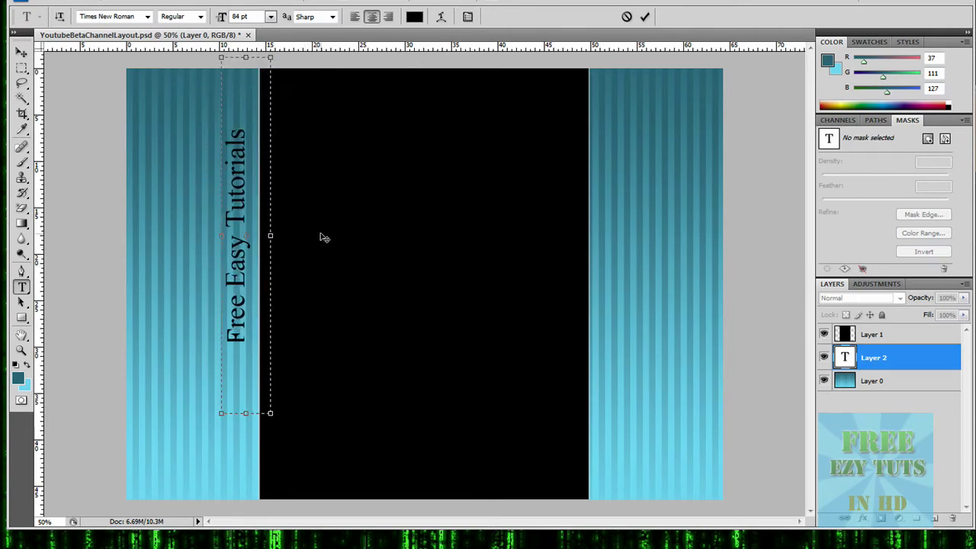
click(21, 52)
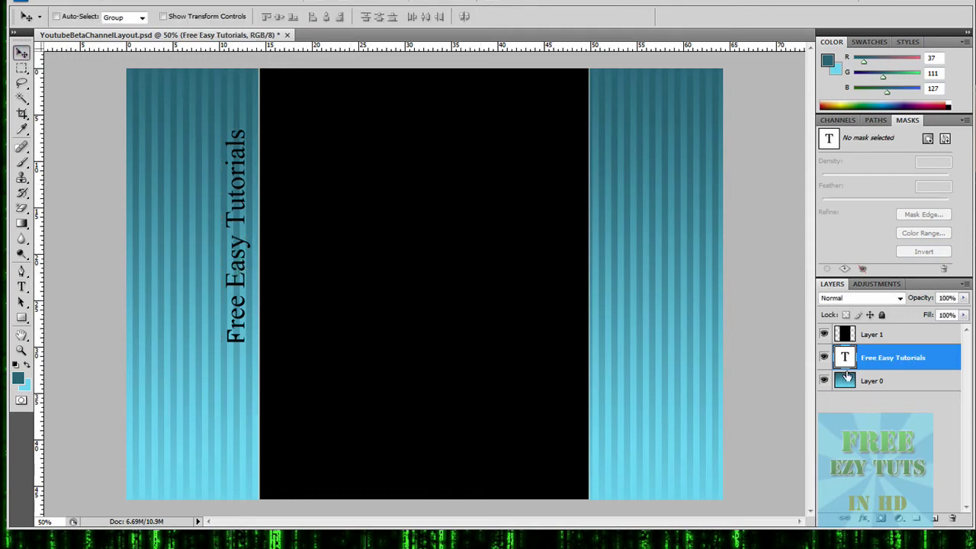
Duplicate the 'Free Easy Tutorials' text layer and move the copy onto the right teal panel.
click(900, 381)
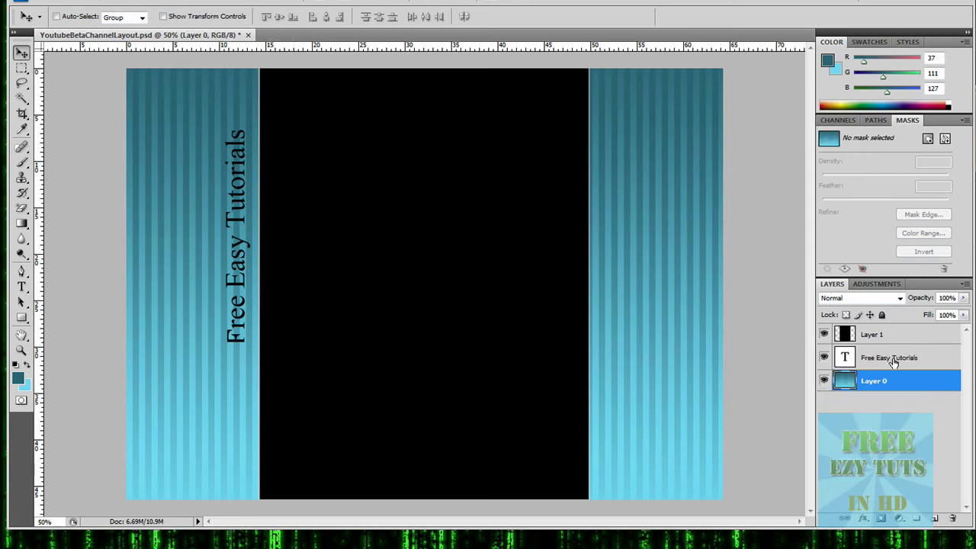
drag(893, 362, 937, 519)
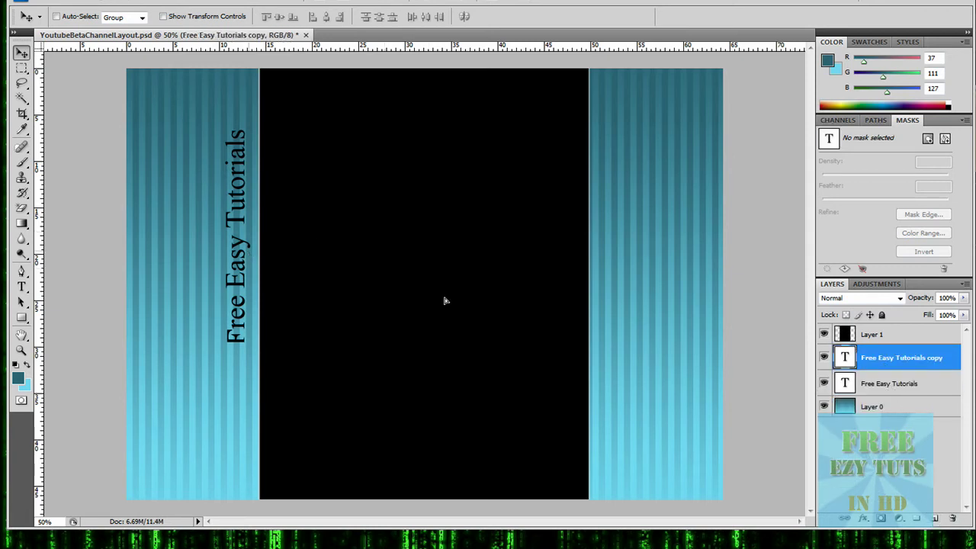
drag(265, 266, 238, 244)
drag(481, 281, 610, 278)
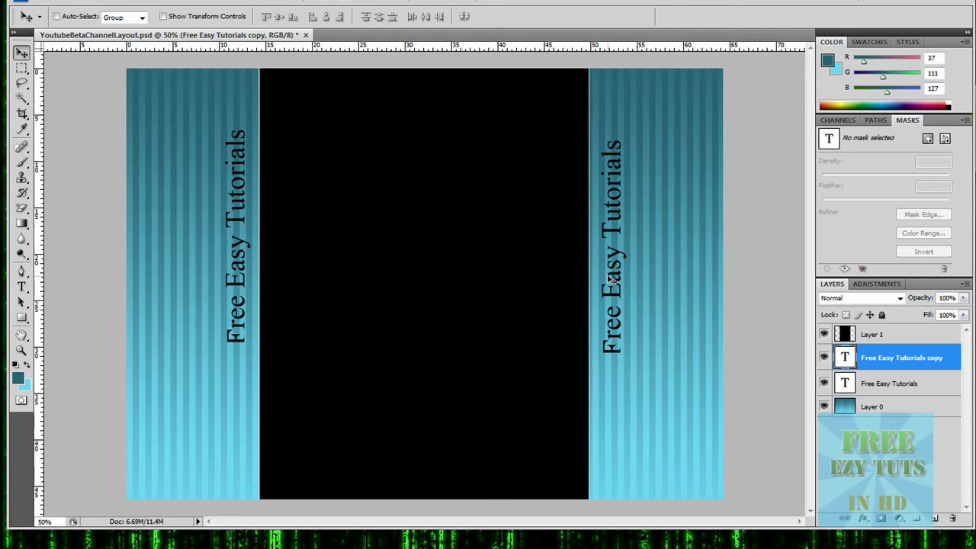
Rotate the copy 180° beside the black centre, nudge it right, then quit Photoshop.
key(ctrl+t)
drag(575, 246, 687, 241)
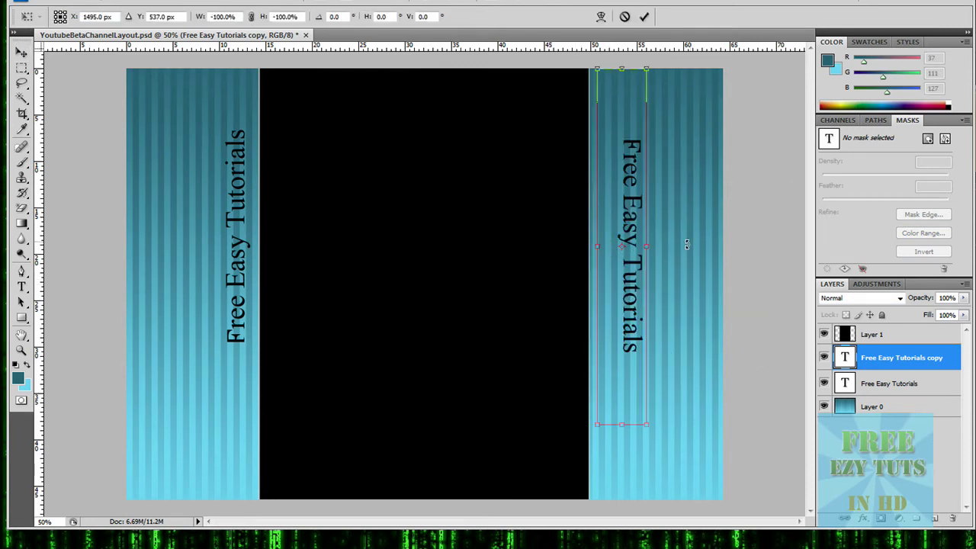
drag(630, 264, 604, 266)
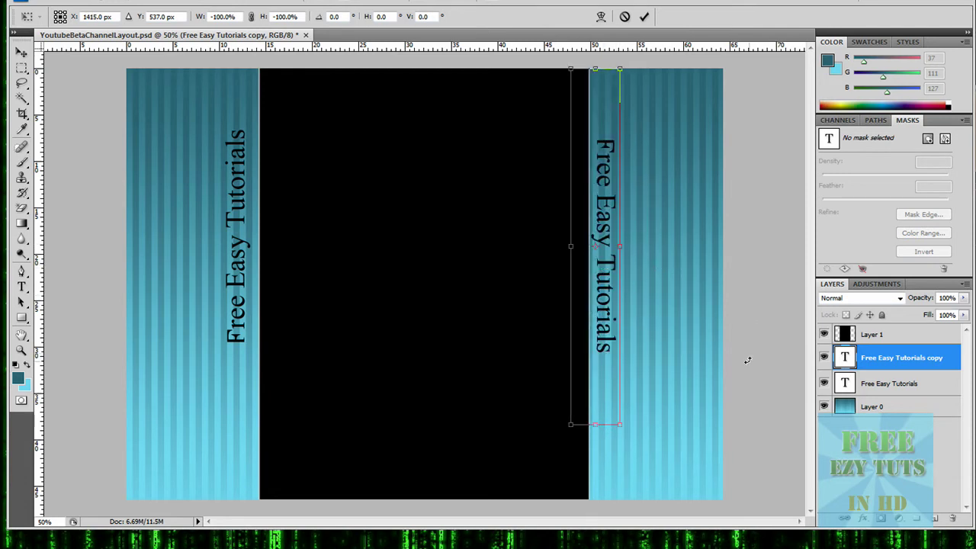
key(Return)
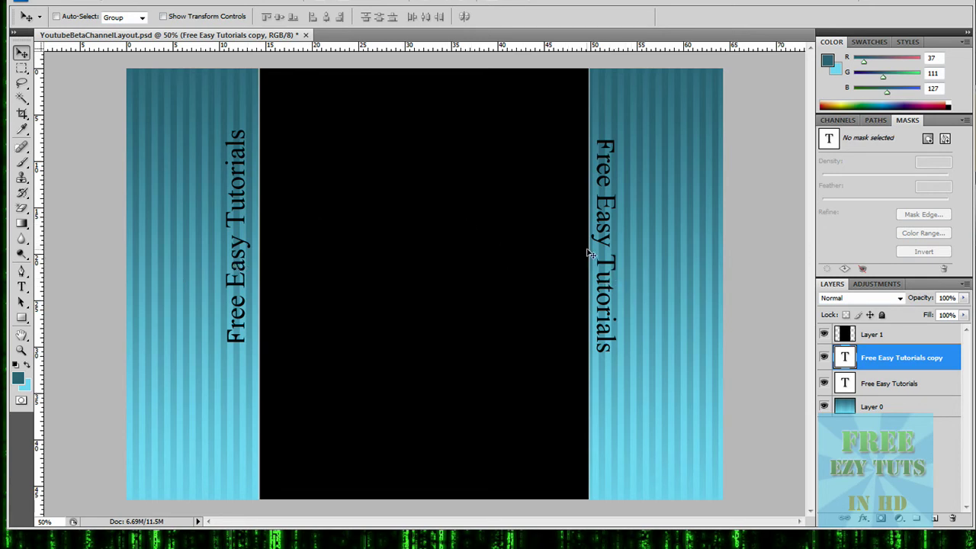
key(shift+Right)
key(shift+Right)
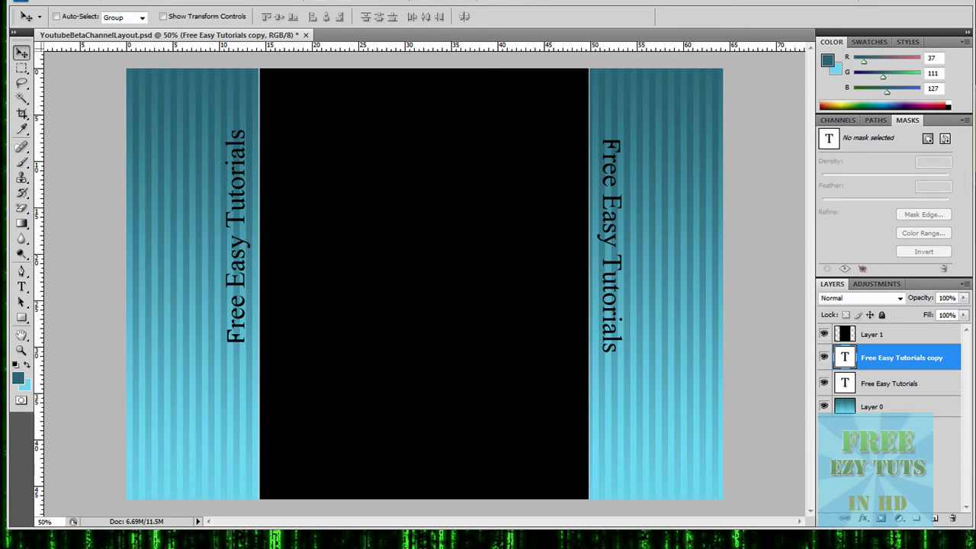
click(966, 4)
Close Photoshop without saving and review the channel theme's advanced font and colour options.
click(504, 209)
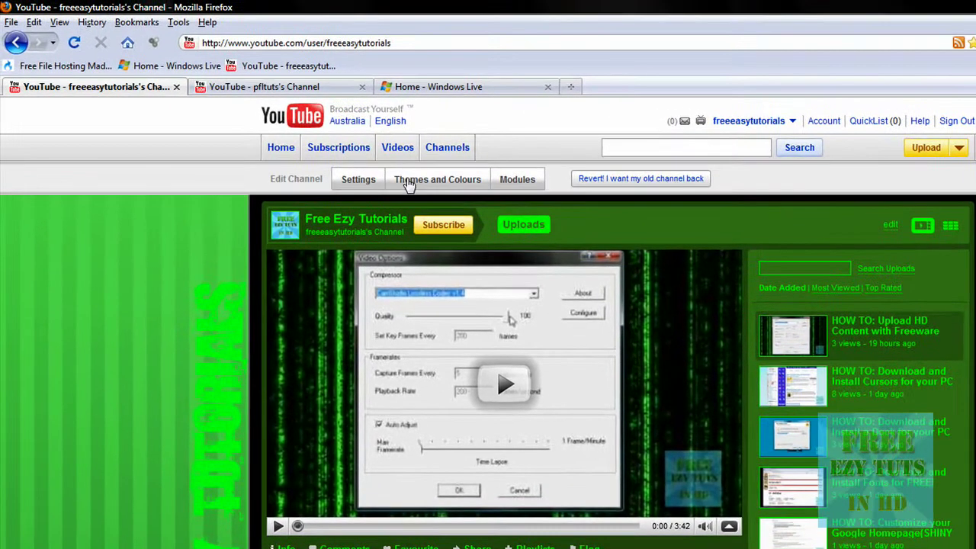
click(408, 183)
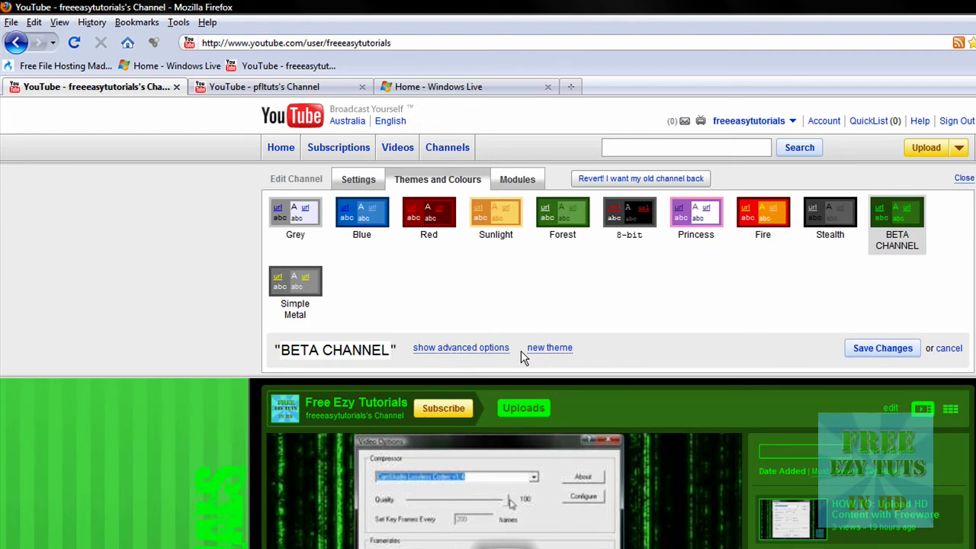
click(446, 351)
scroll(412, 391, down, 3)
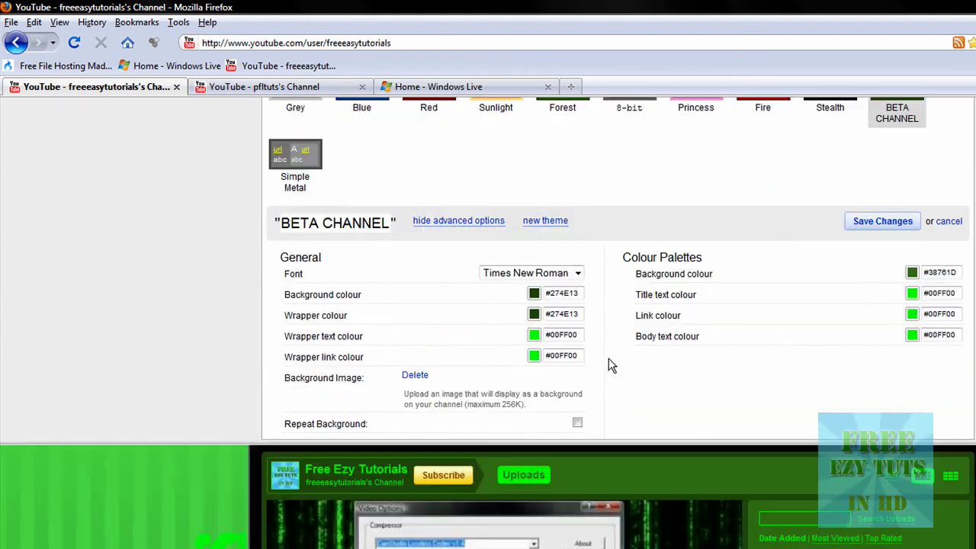
click(567, 279)
click(566, 279)
scroll(518, 349, down, 1)
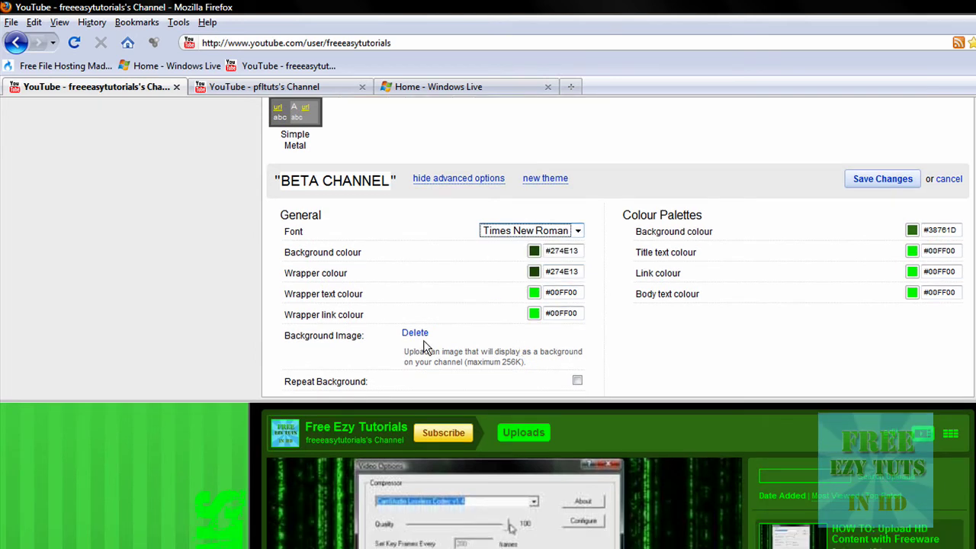
drag(310, 333, 385, 337)
click(533, 345)
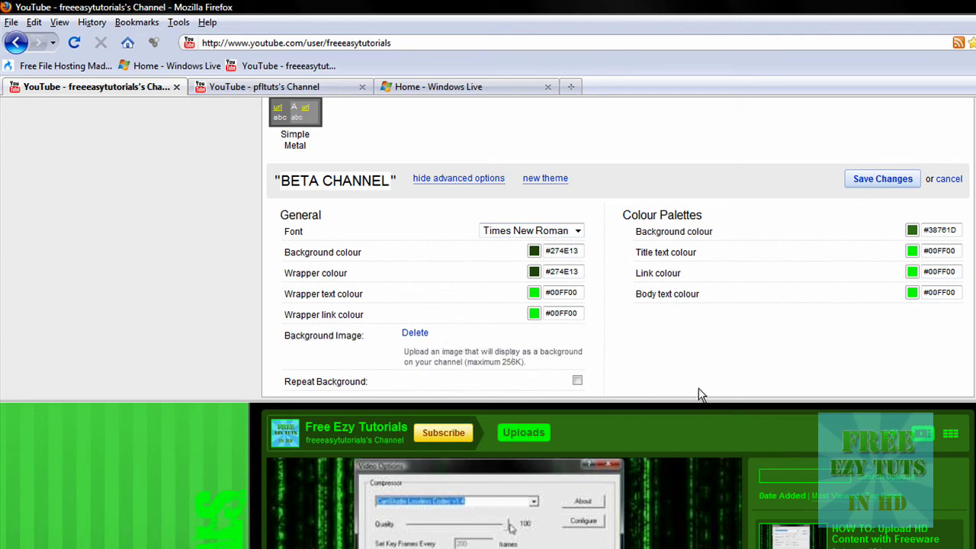
Save the theme changes and scroll through the updated channel page.
click(888, 183)
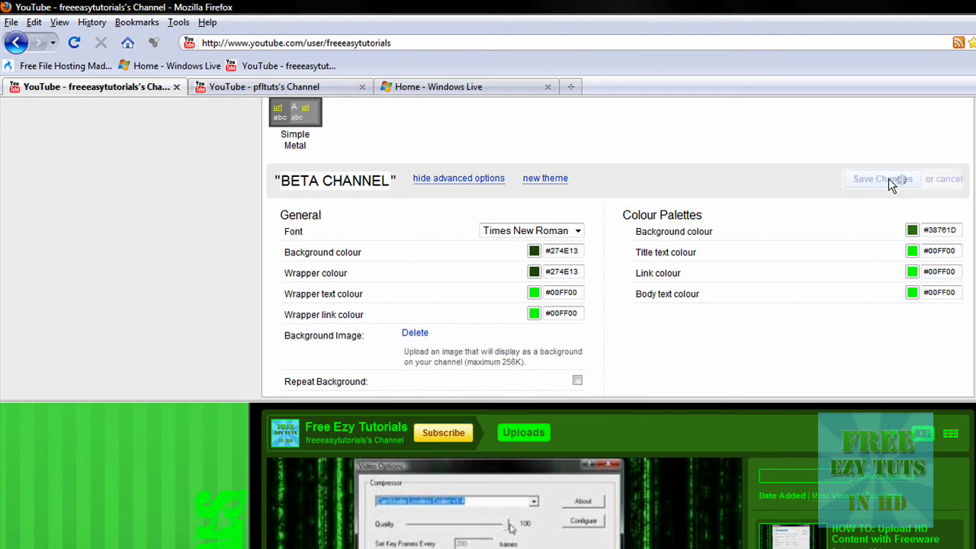
scroll(870, 305, down, 10)
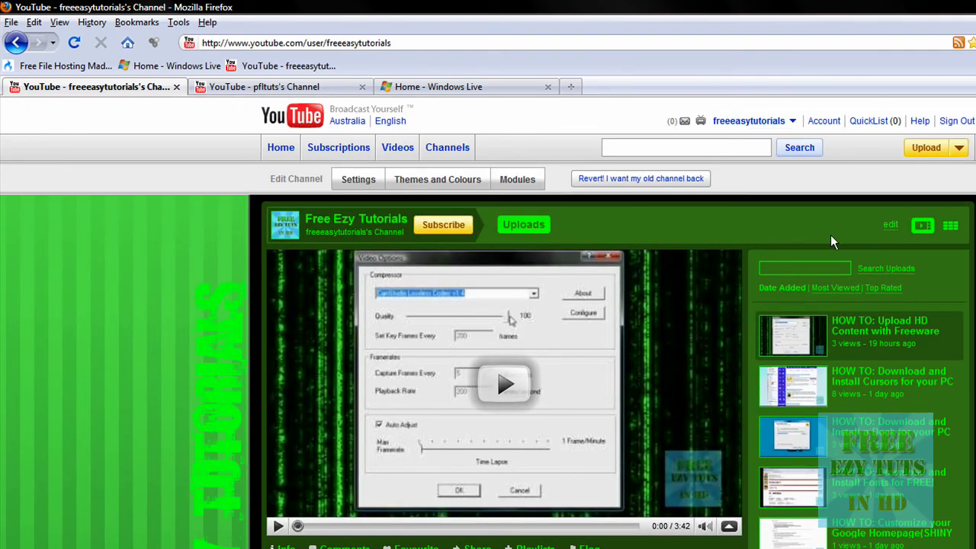
scroll(949, 445, down, 8)
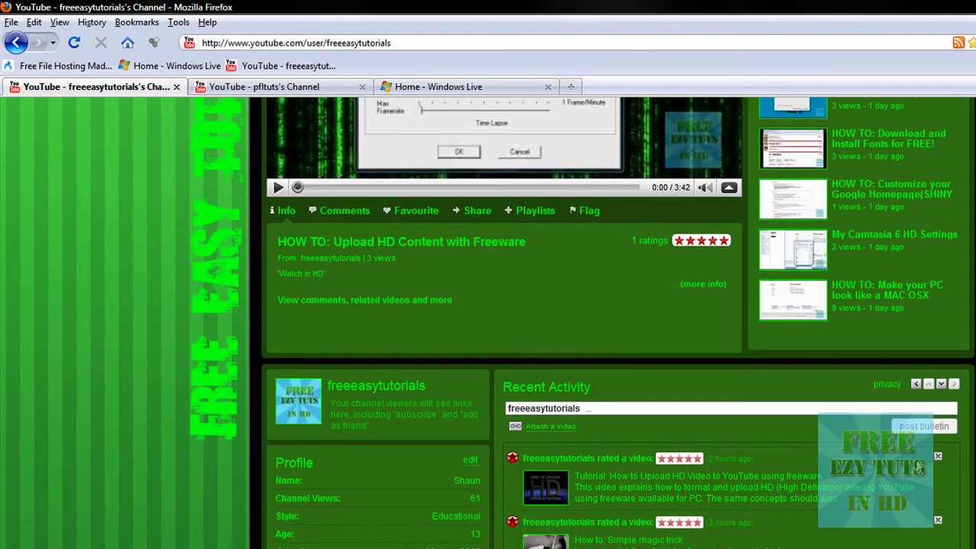
scroll(890, 471, up, 8)
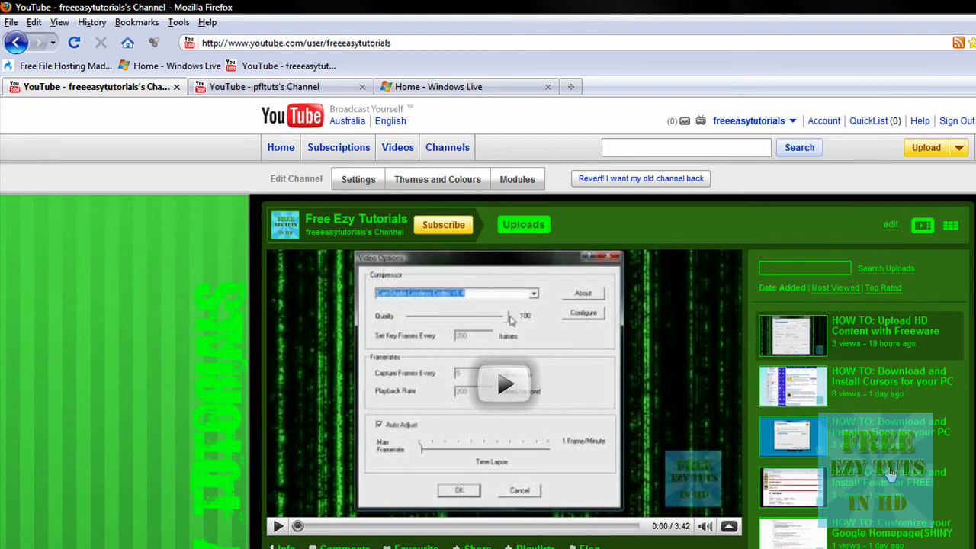